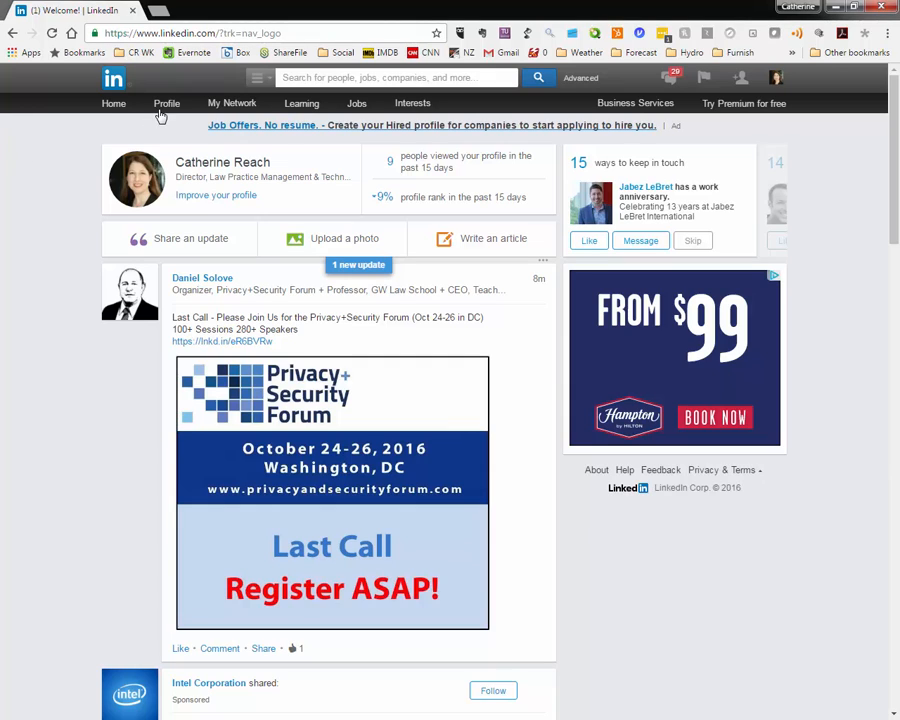
# Open the profile editor and preview the profile as the public sees it.
pyautogui.moveTo(165, 109)
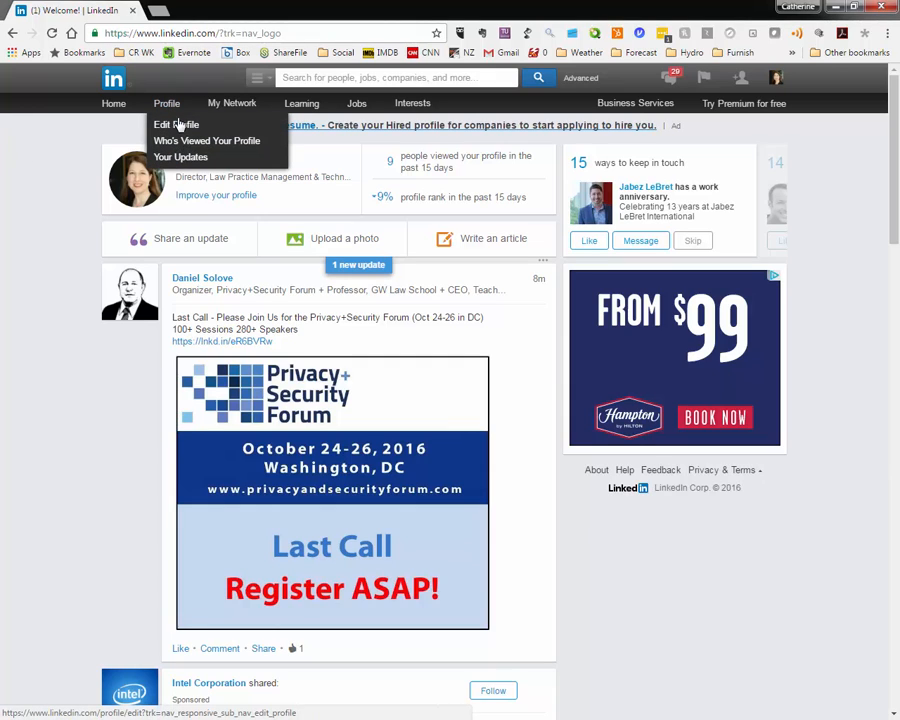
pyautogui.click(187, 131)
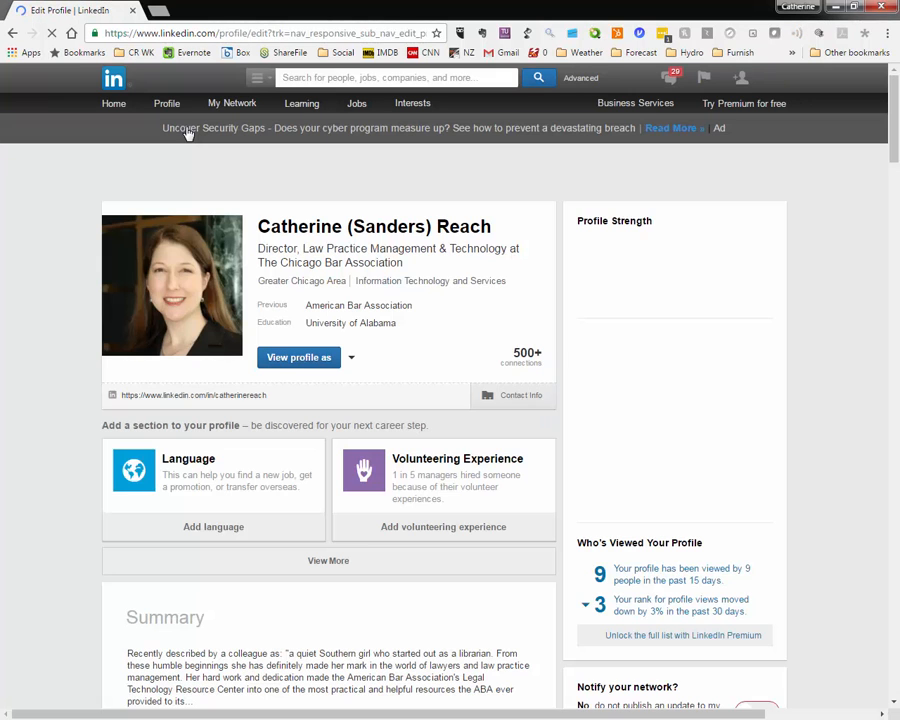
pyautogui.click(298, 362)
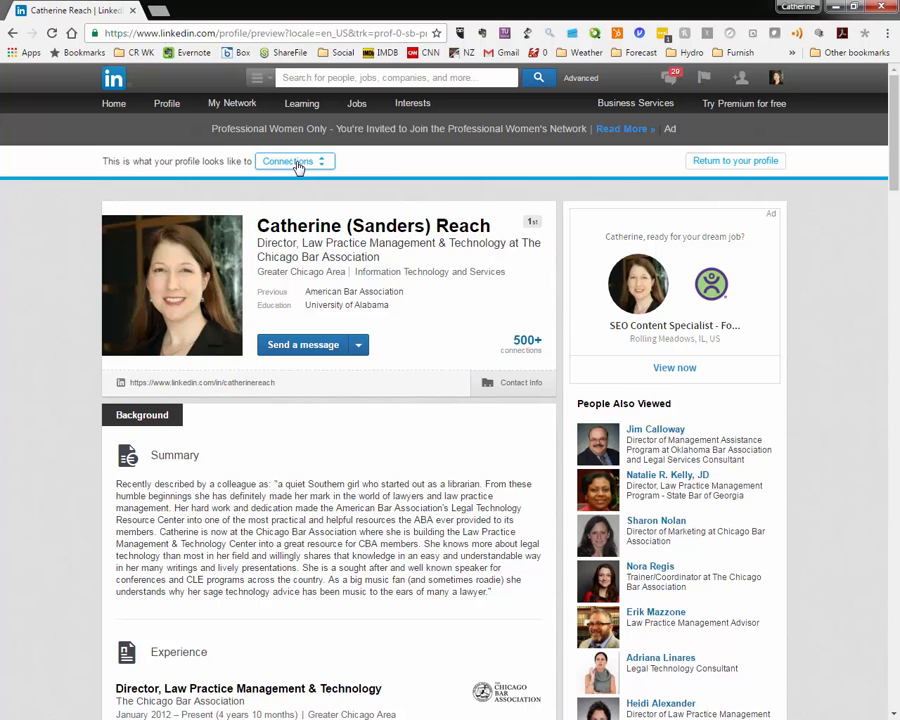
pyautogui.click(296, 163)
pyautogui.click(294, 208)
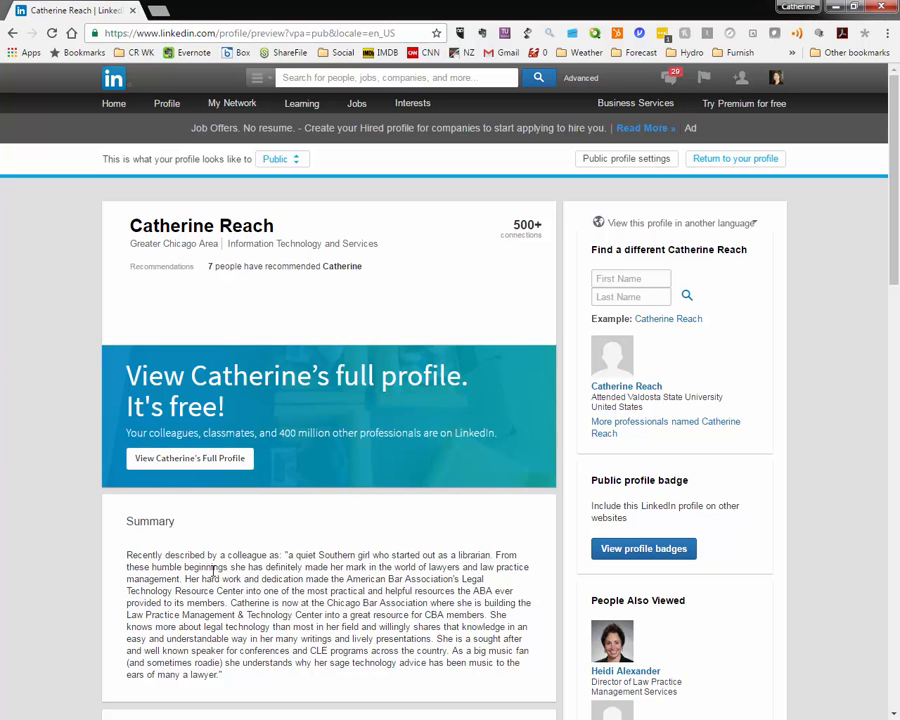
# Preview the profile as connections see it, review its sections down to Connections and Groups, and return to the profile.
pyautogui.click(274, 164)
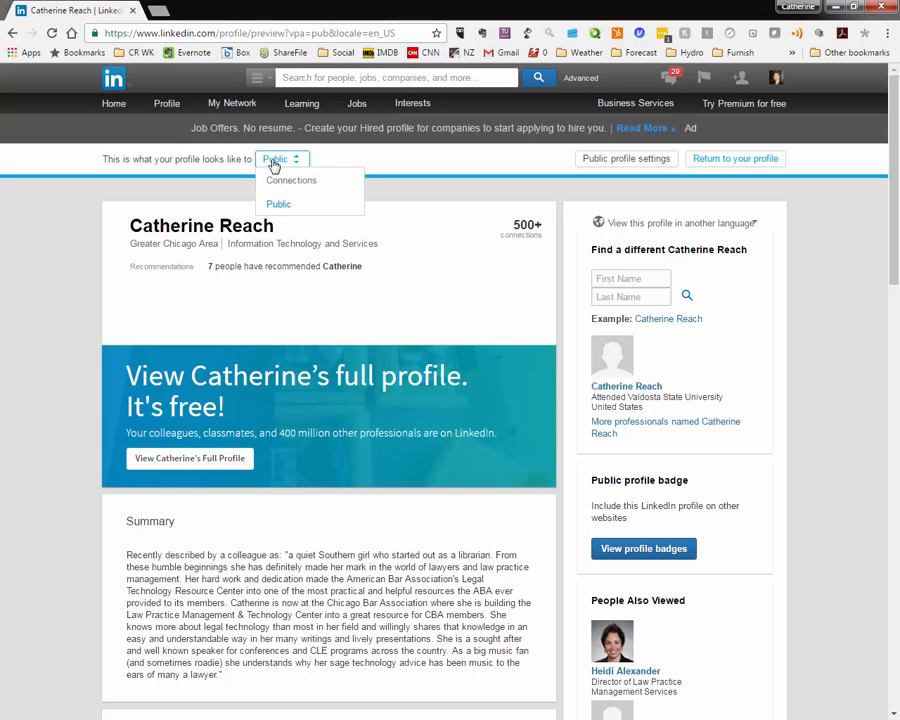
pyautogui.click(287, 183)
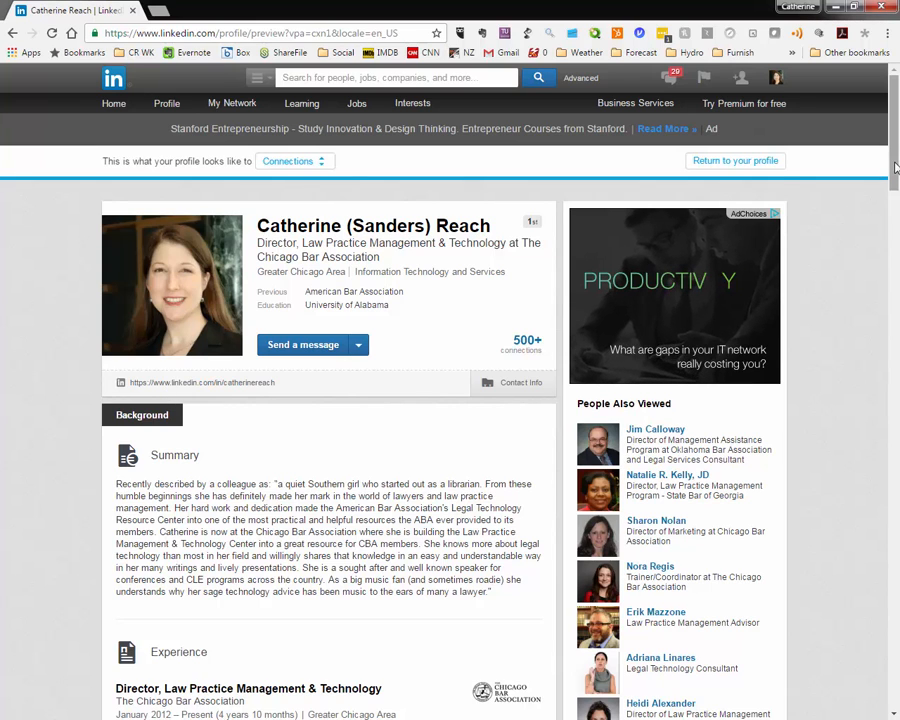
pyautogui.scroll(-2, 893, 201)
pyautogui.scroll(-1, 893, 201)
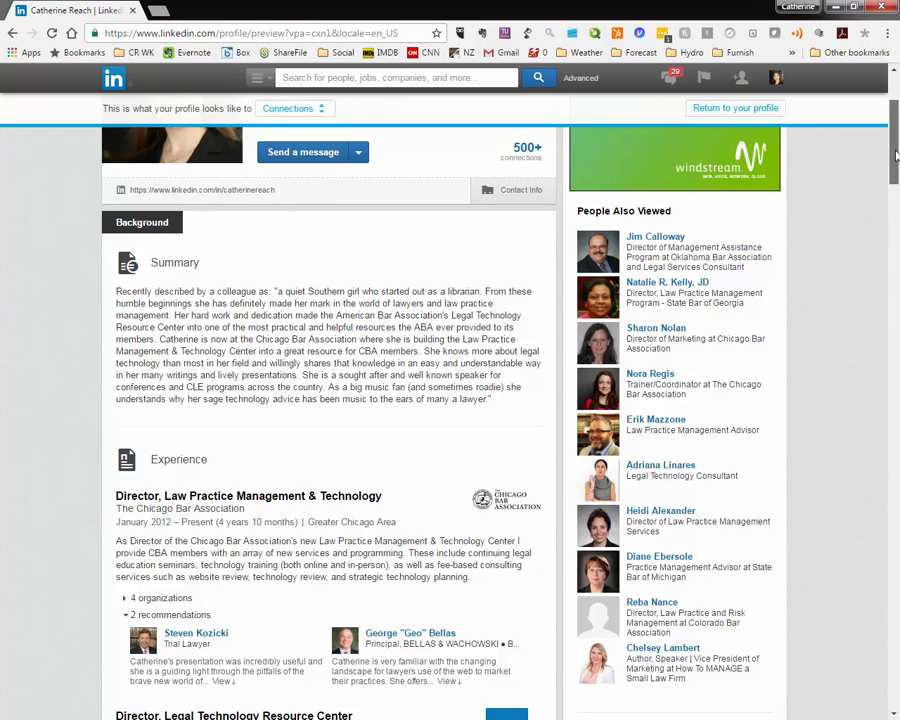
pyautogui.scroll(-3, 893, 192)
pyautogui.scroll(-1, 893, 192)
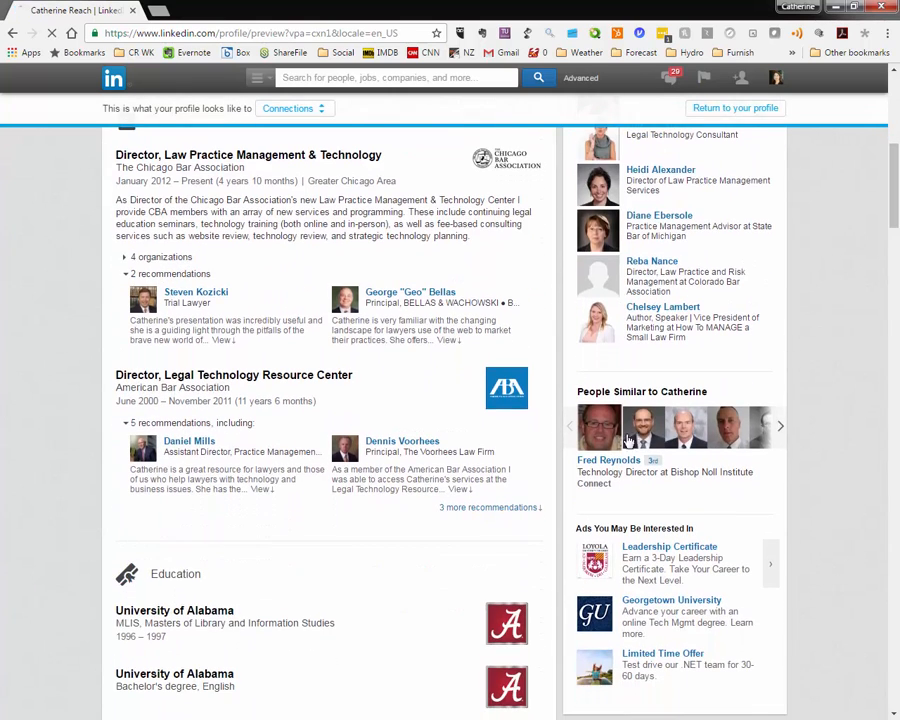
pyautogui.scroll(-5, 893, 252)
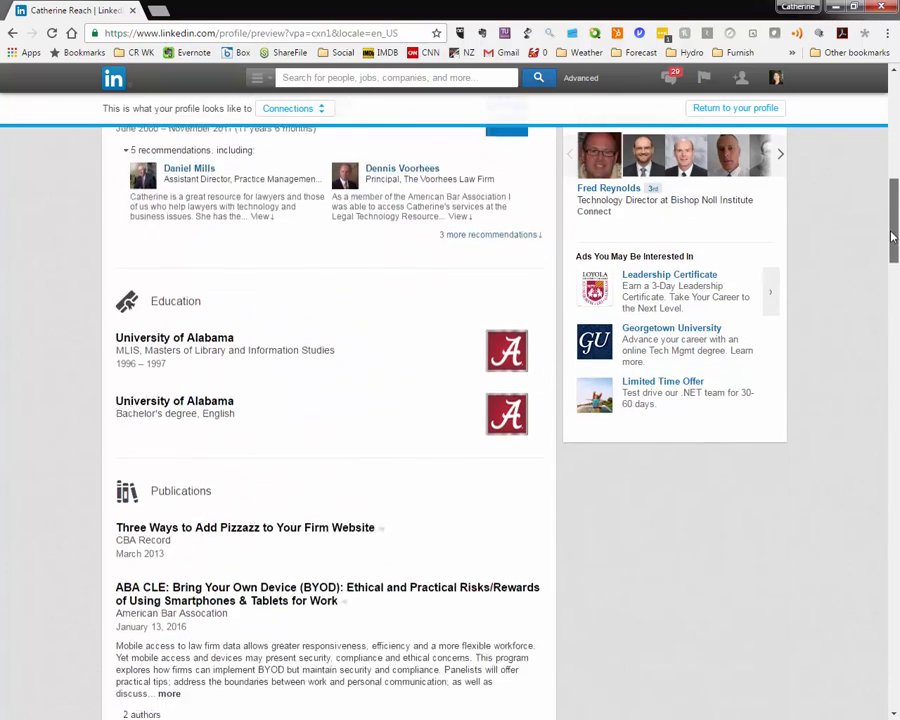
pyautogui.moveTo(893, 252); pyautogui.dragTo(868, 558)
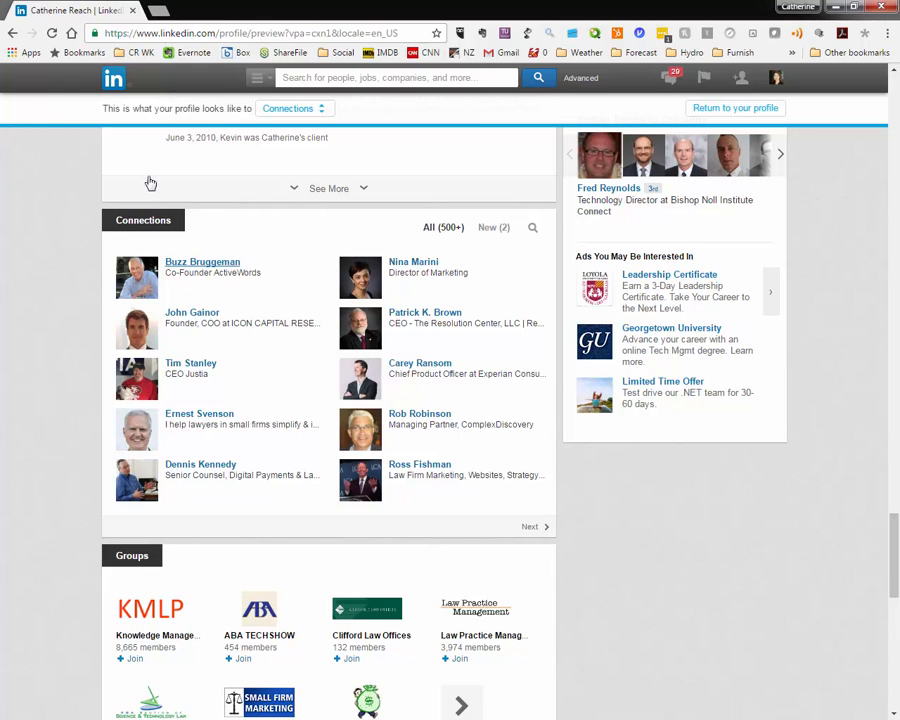
pyautogui.click(744, 112)
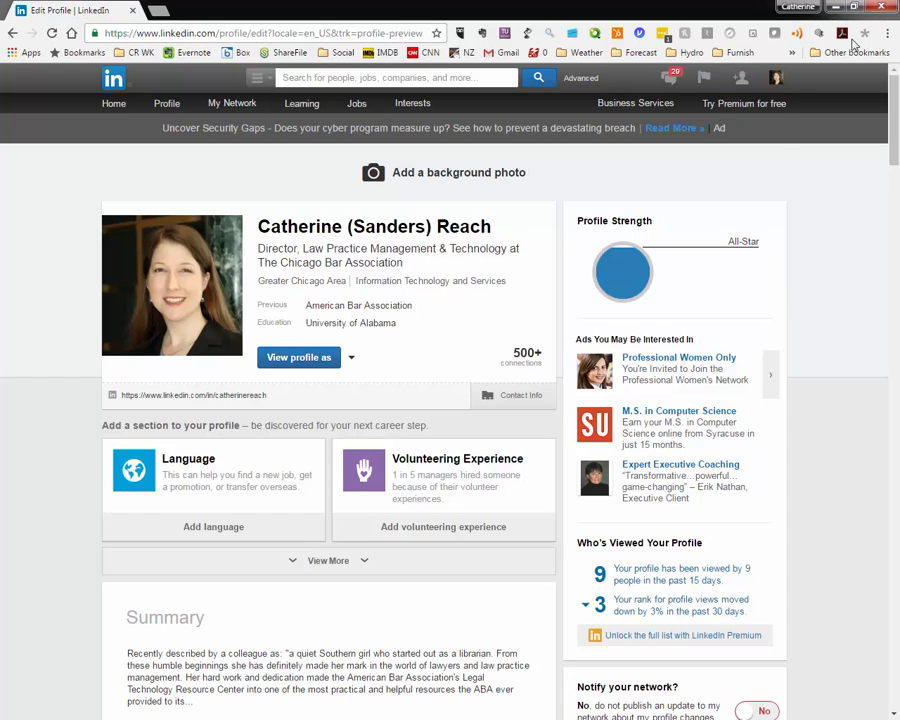
# Go to the account's privacy settings and open the page for editing the public profile.
pyautogui.moveTo(777, 80)
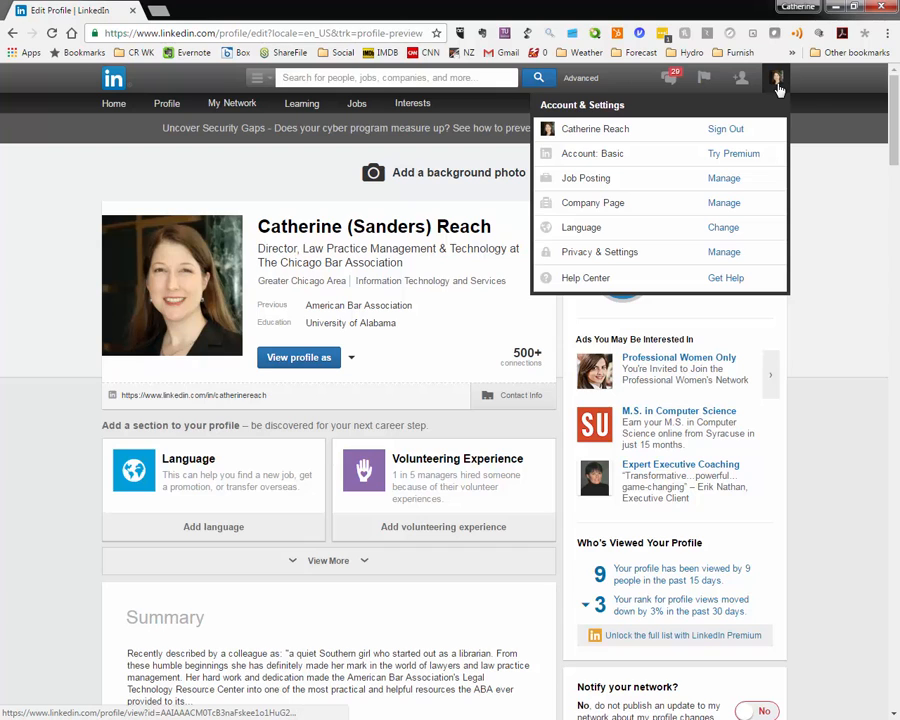
pyautogui.click(724, 256)
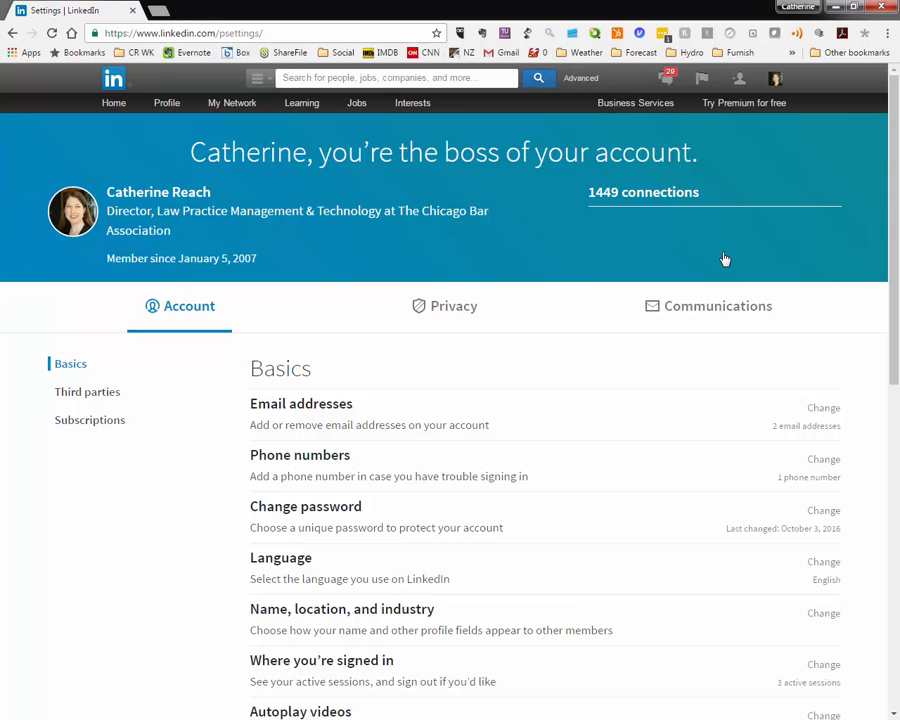
pyautogui.click(441, 310)
pyautogui.scroll(-2, 441, 310)
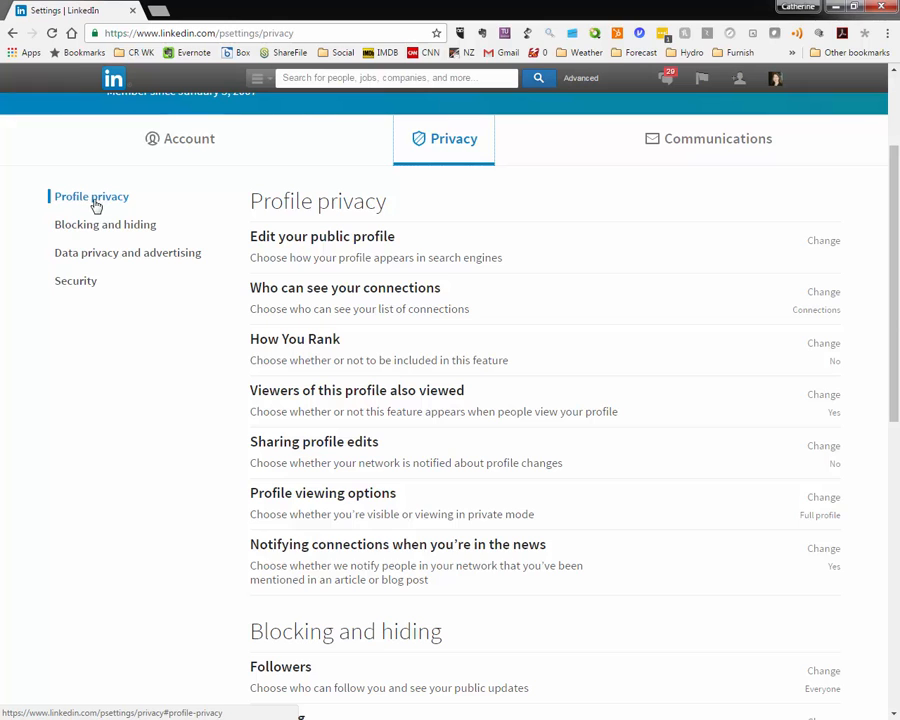
pyautogui.click(331, 244)
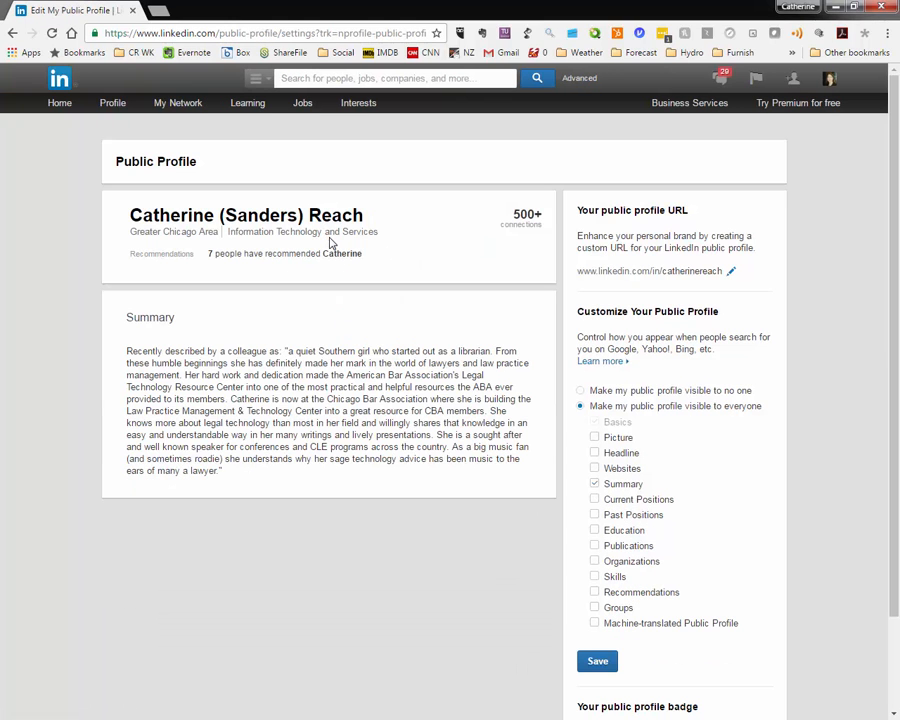
# Try the no-one visibility, Picture and Headline options, and save the public profile visible to everyone with only Basics and Summary.
pyautogui.click(581, 391)
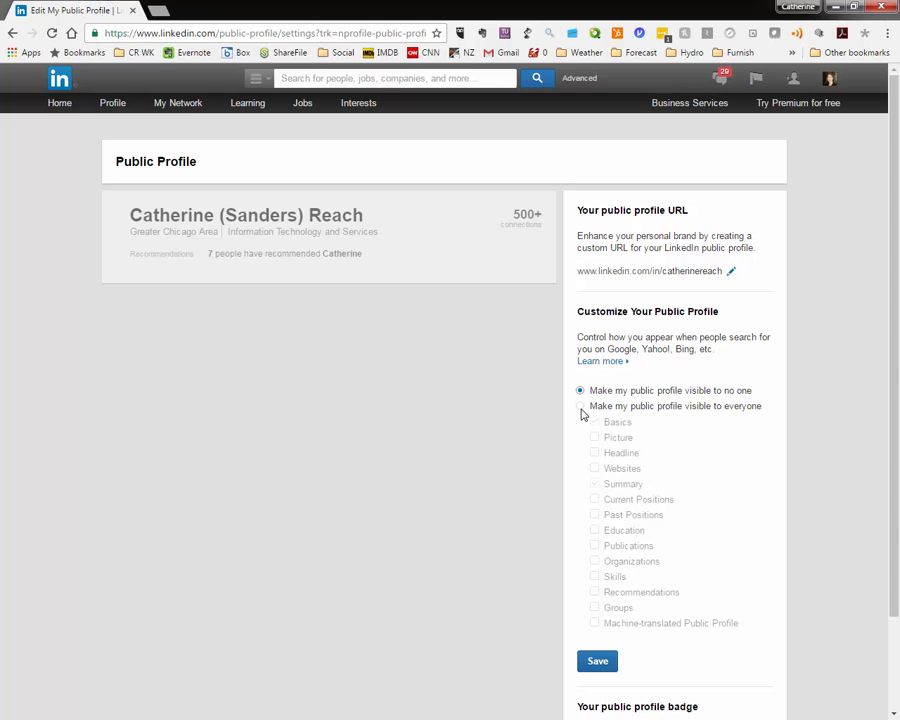
pyautogui.click(582, 408)
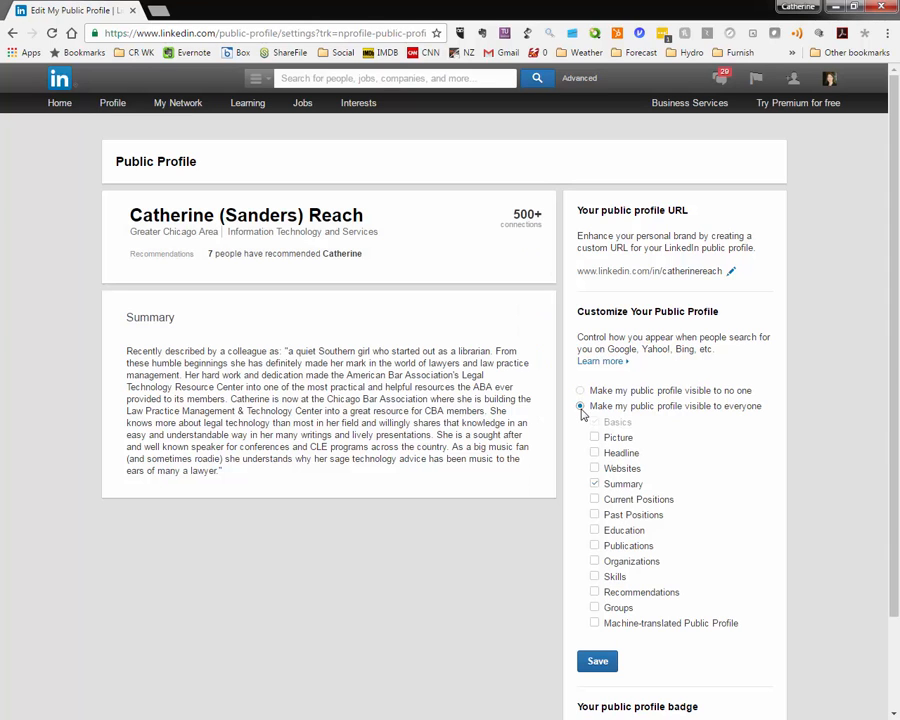
pyautogui.click(595, 439)
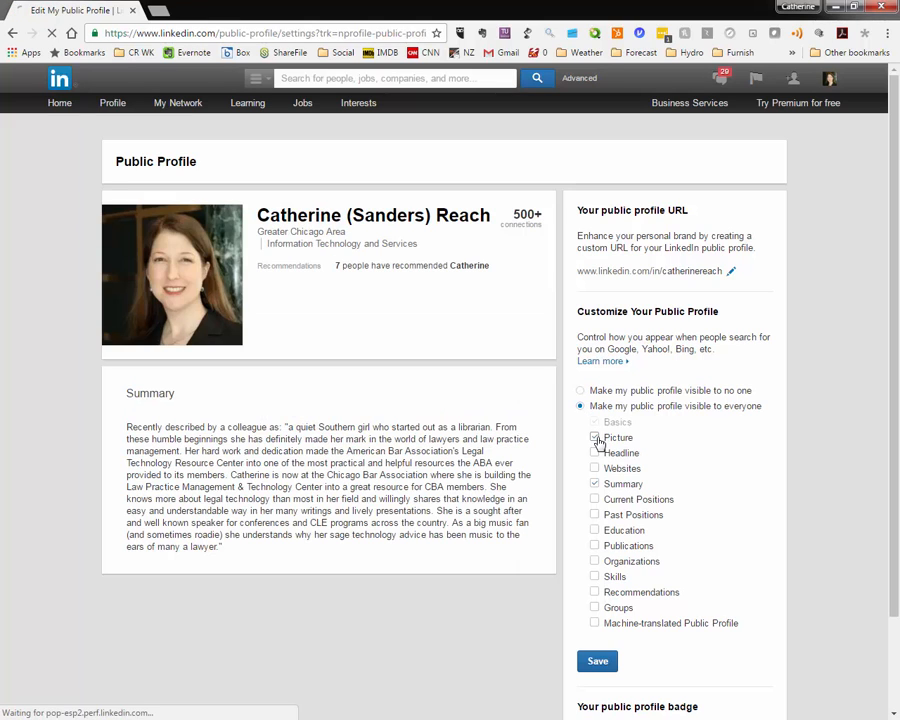
pyautogui.click(595, 440)
pyautogui.click(596, 454)
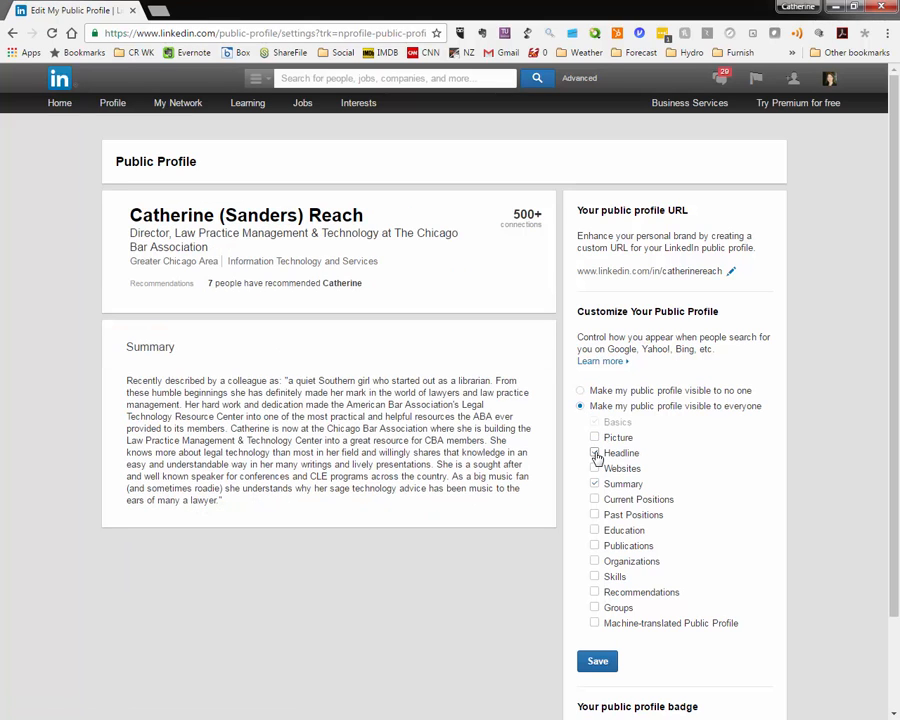
pyautogui.click(596, 454)
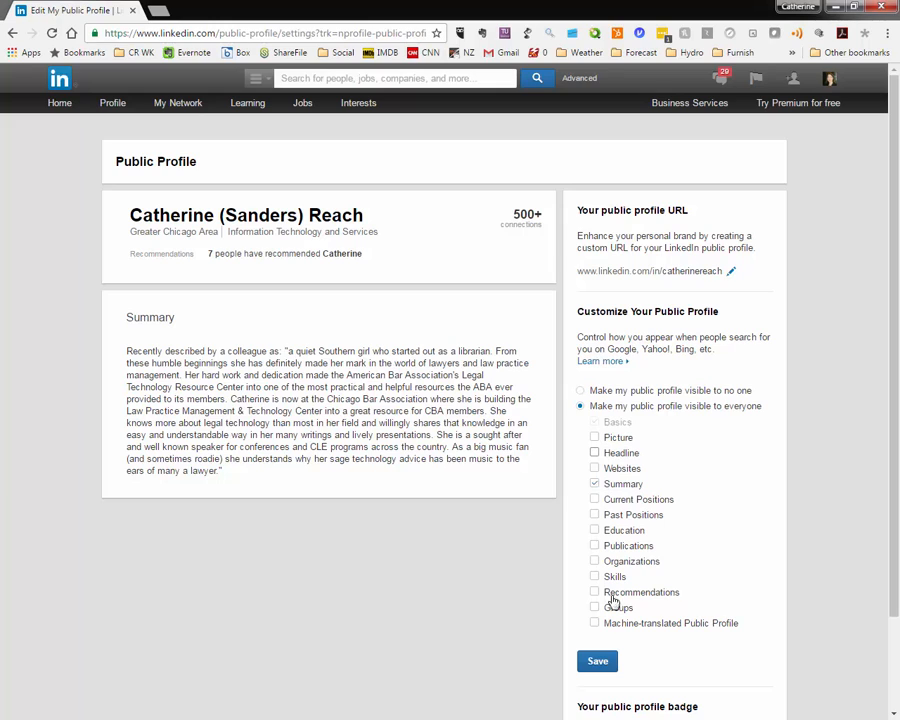
pyautogui.click(598, 663)
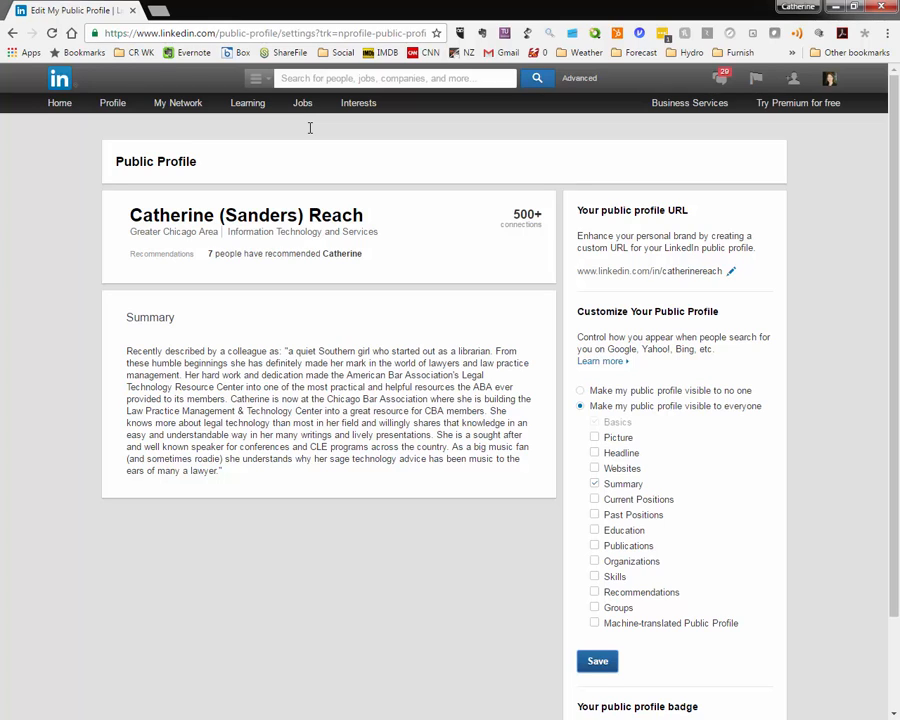
# Return to the account's privacy settings and open the Profile viewing options.
pyautogui.moveTo(114, 110)
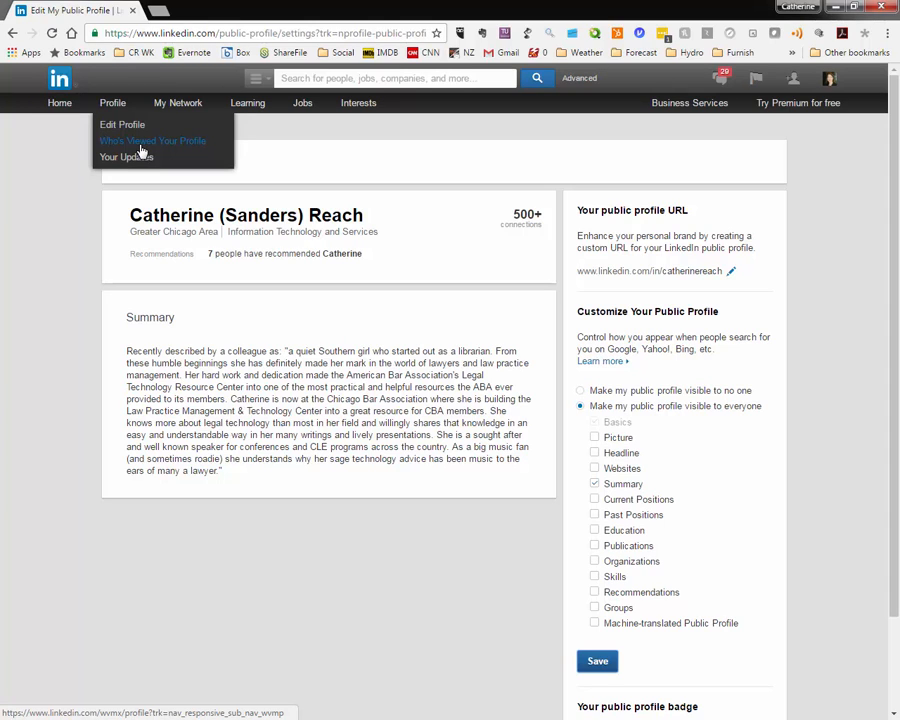
pyautogui.moveTo(836, 84)
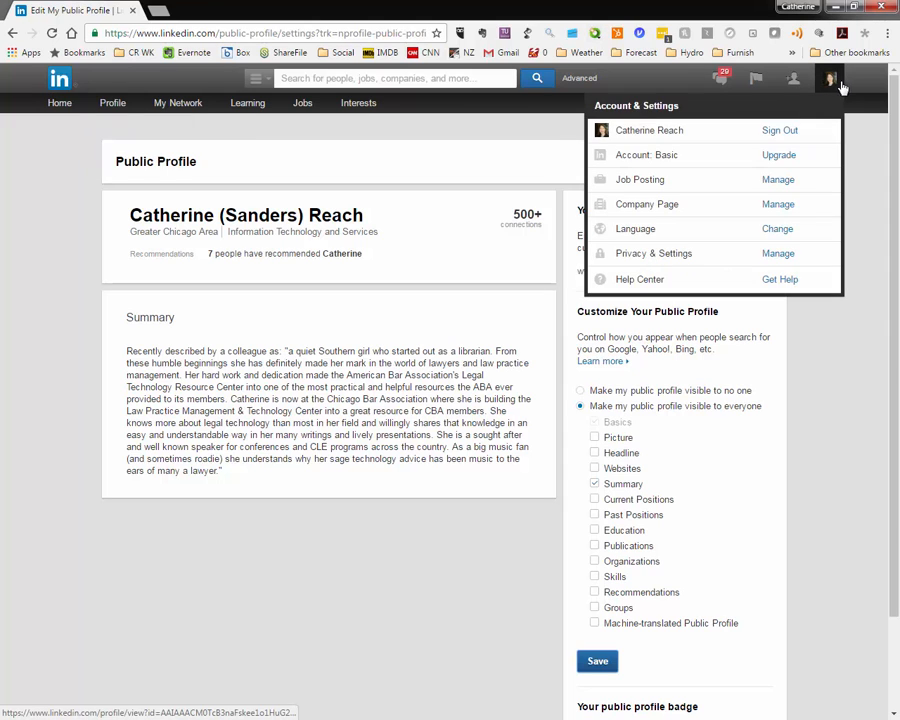
pyautogui.click(780, 256)
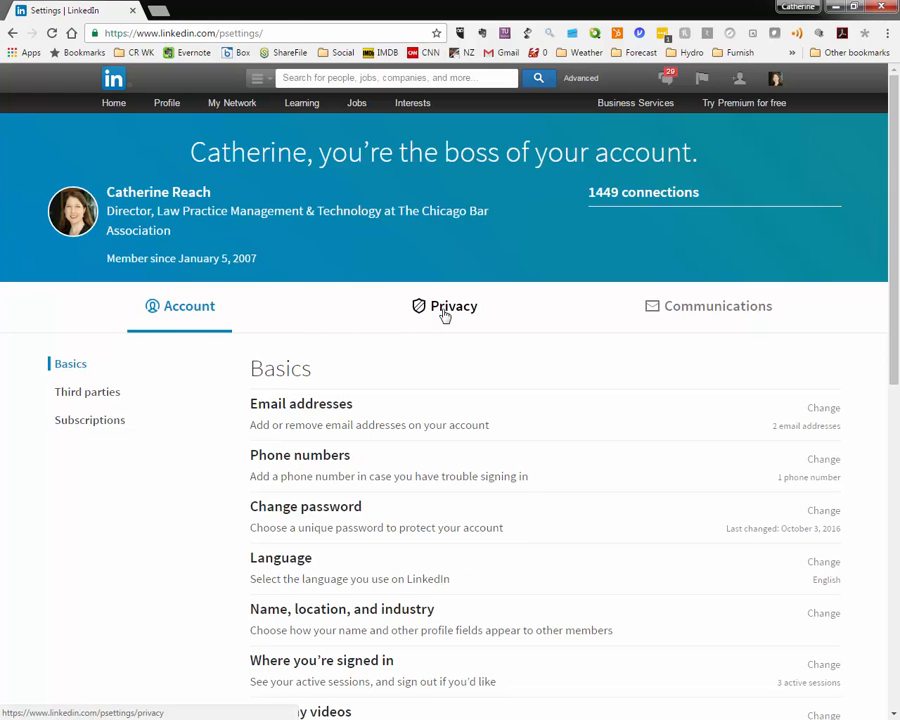
pyautogui.click(445, 310)
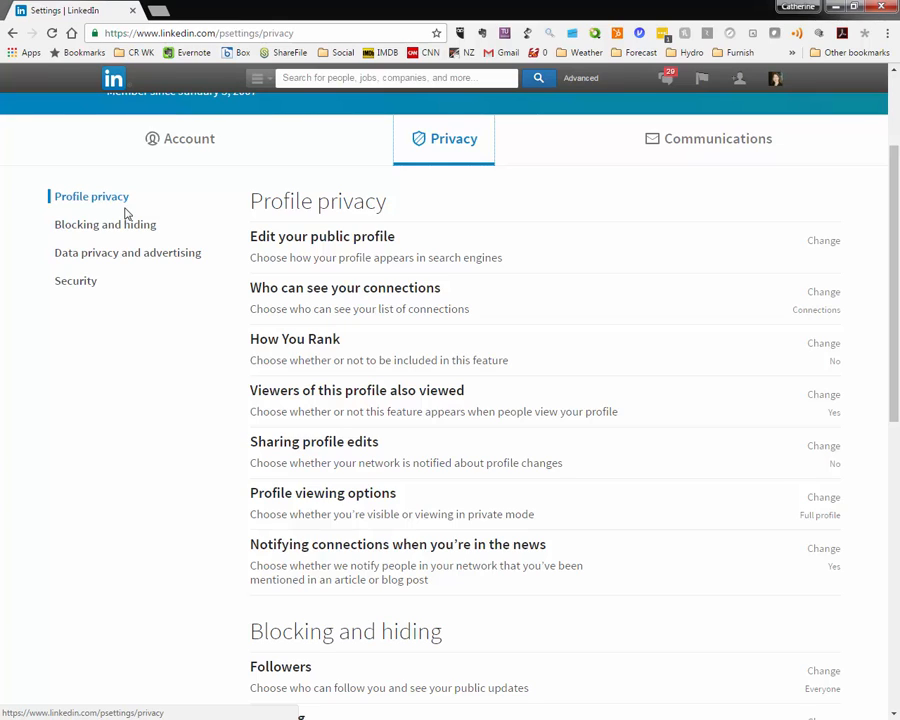
pyautogui.click(316, 500)
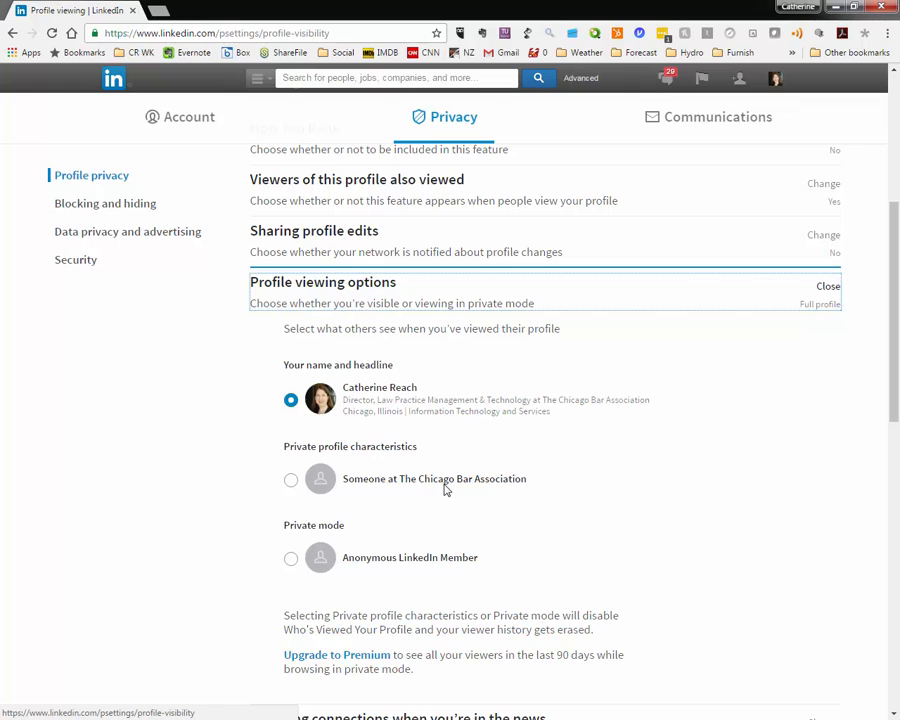
# Try Private mode for profile viewing, restore the name and headline option, and close the viewing options.
pyautogui.click(290, 559)
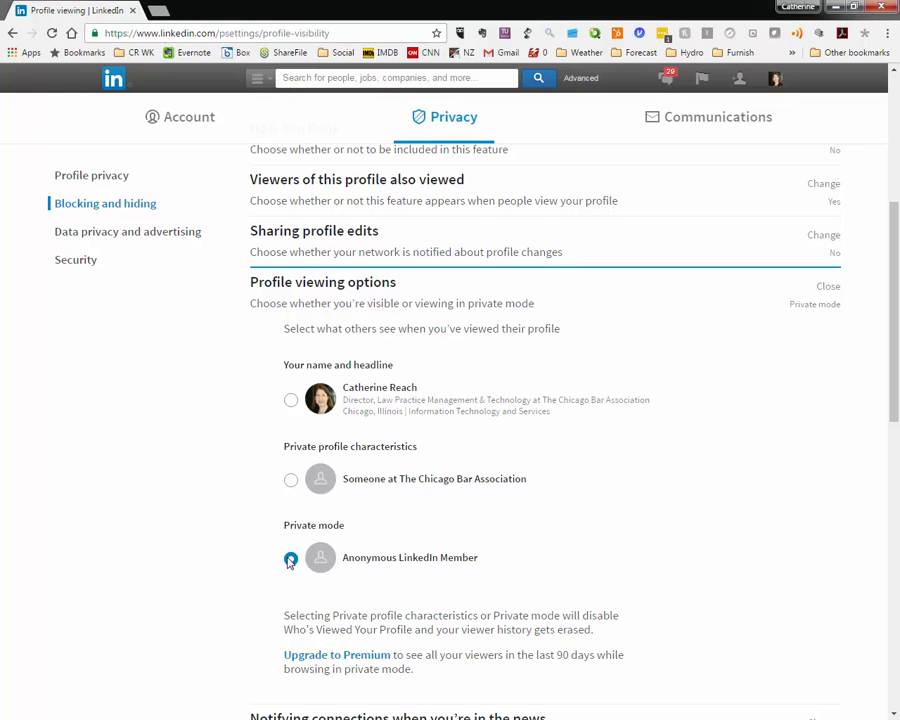
pyautogui.click(291, 402)
pyautogui.click(441, 122)
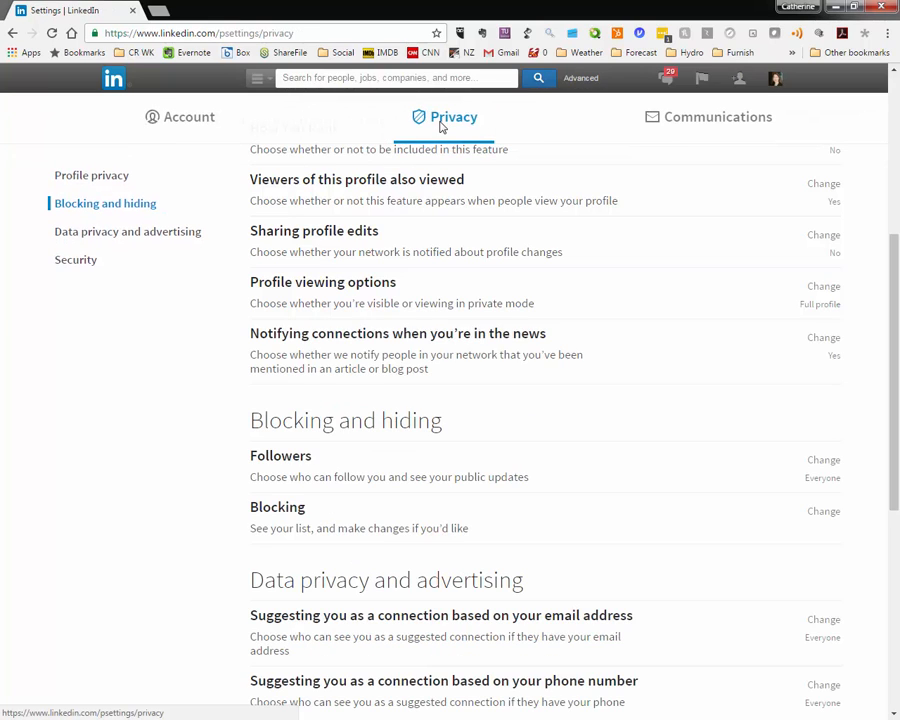
# In the profile privacy settings, set who can see your connections to Only you.
pyautogui.click(88, 179)
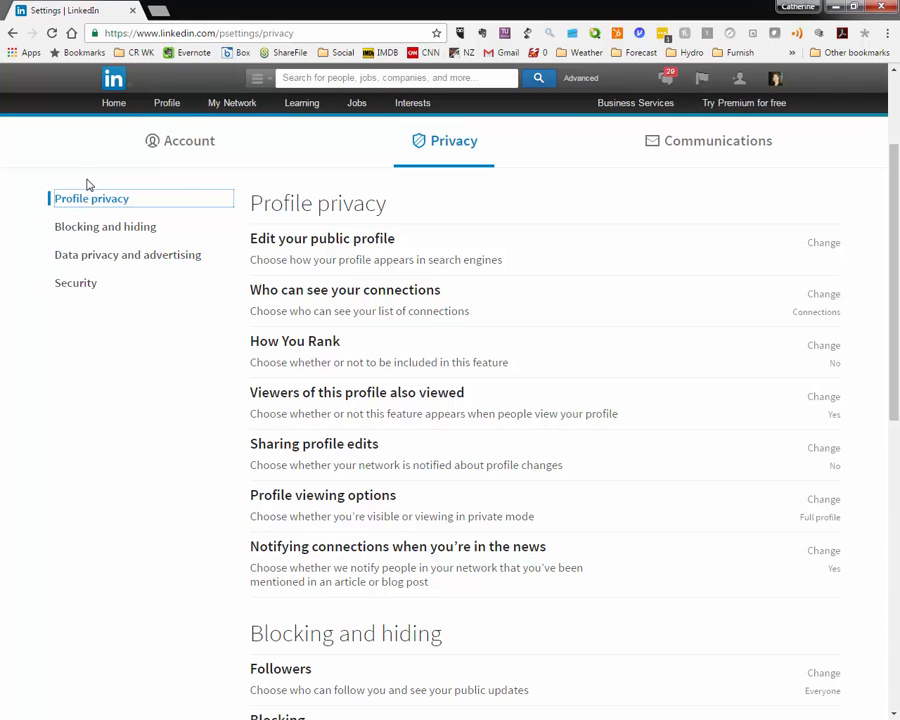
pyautogui.click(314, 295)
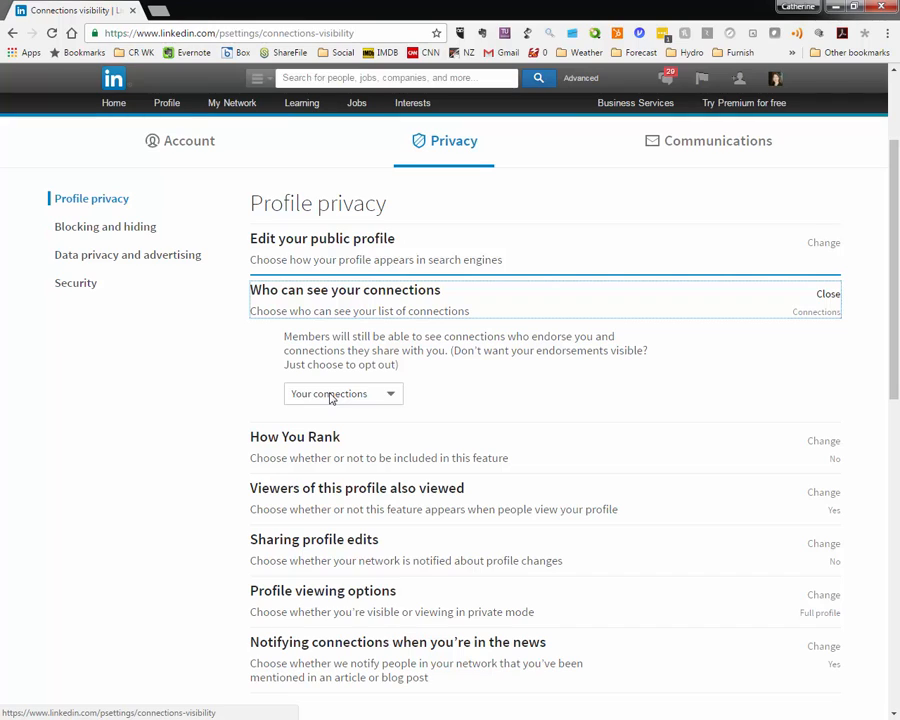
pyautogui.click(331, 397)
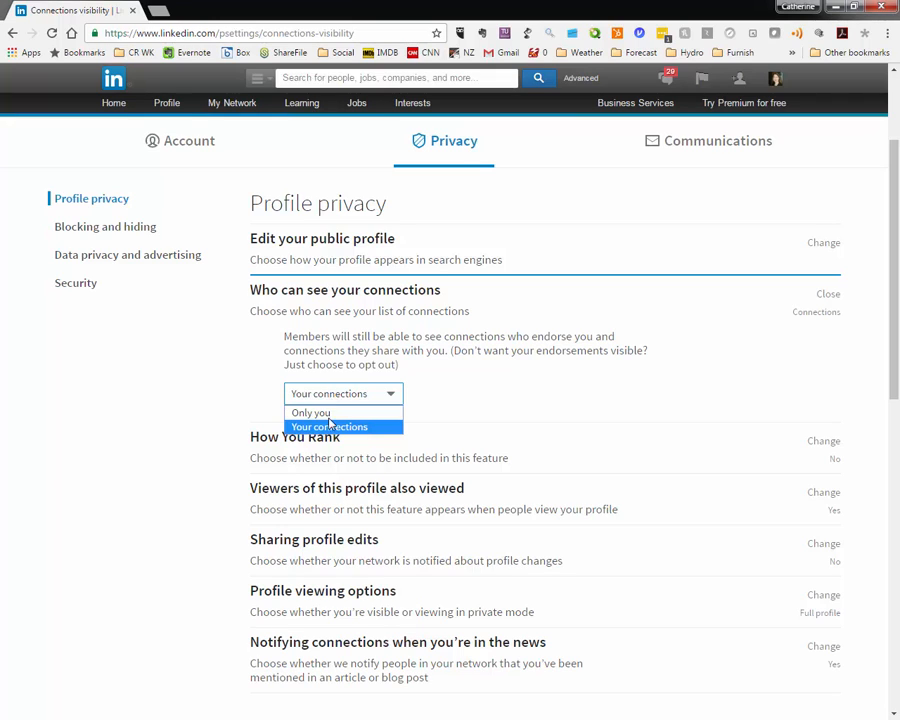
pyautogui.click(331, 413)
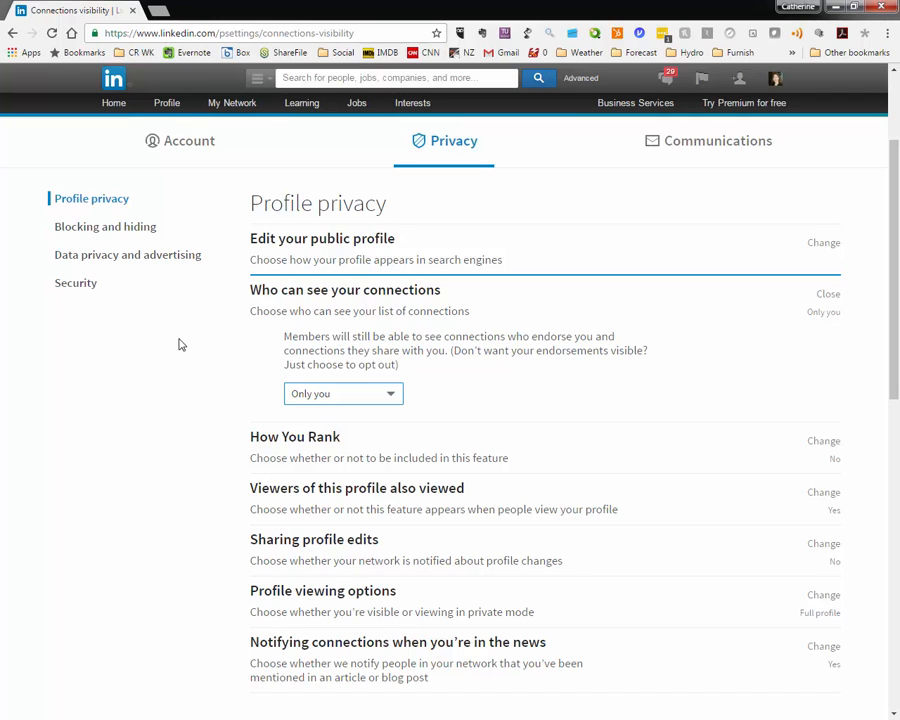
# In the data privacy and advertising settings, set who can see you as a suggested connection based on your email address to Nobody.
pyautogui.click(161, 259)
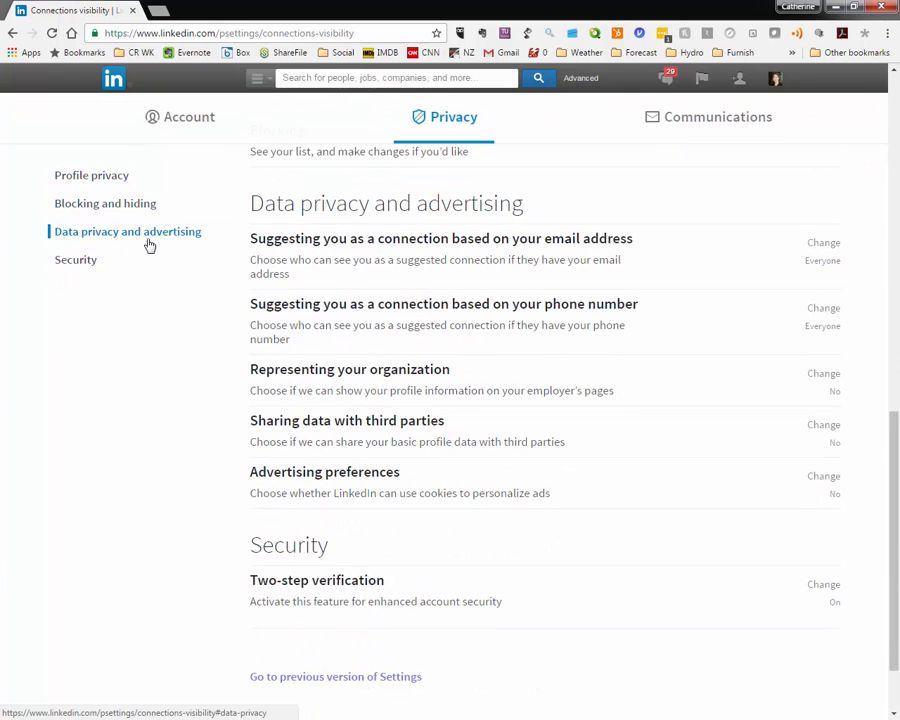
pyautogui.click(311, 244)
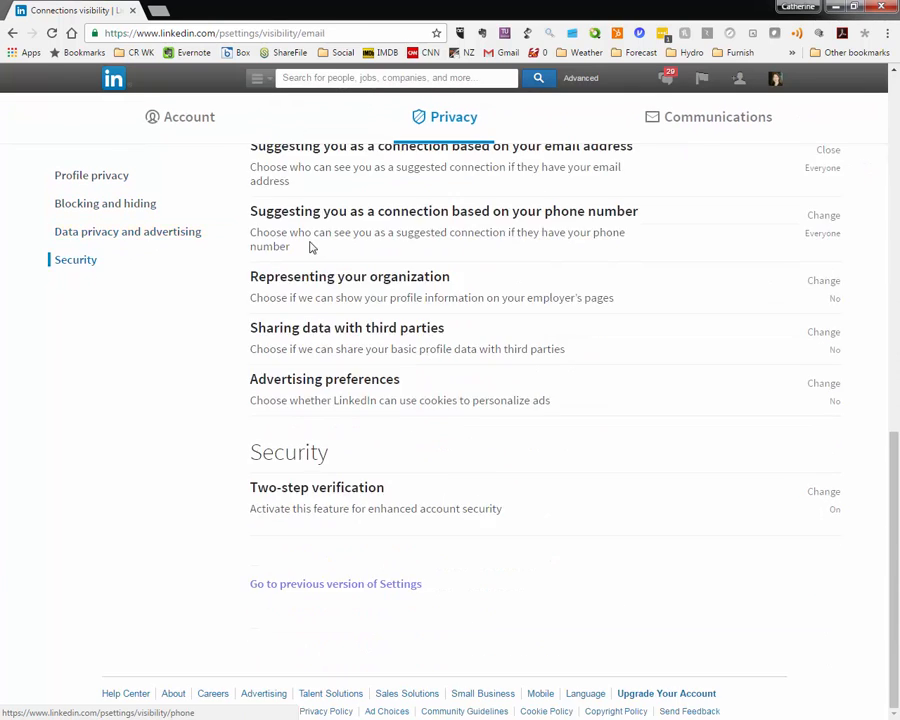
pyautogui.scroll(1, 353, 249)
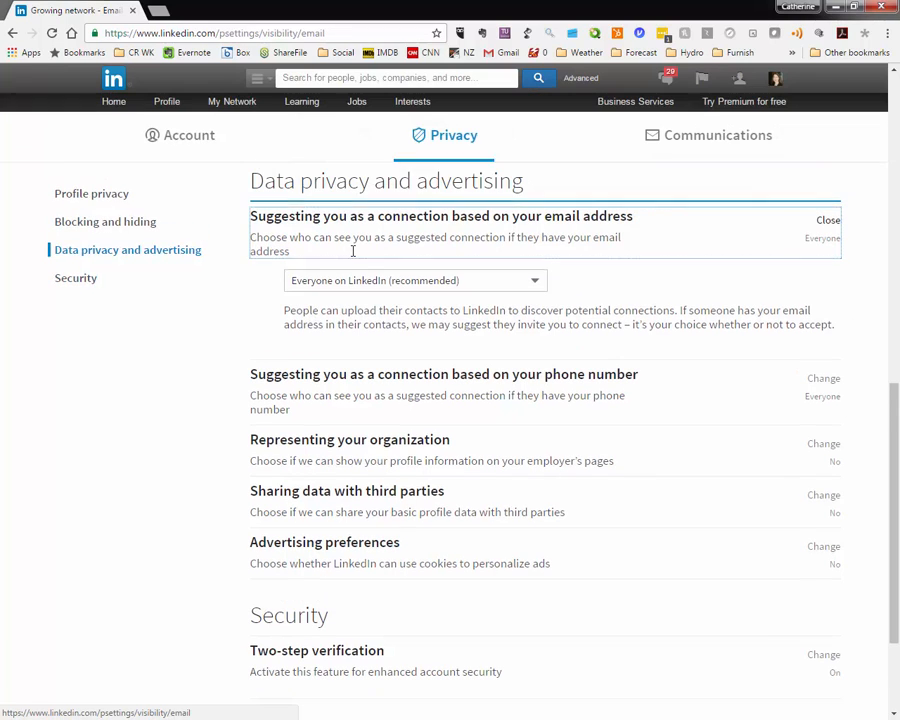
pyautogui.click(344, 284)
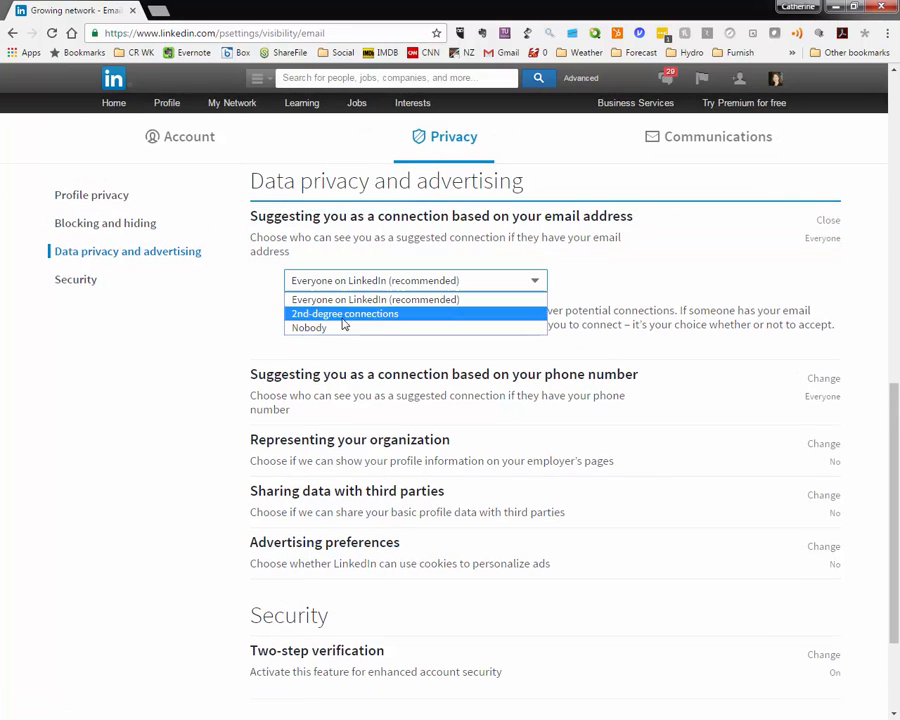
pyautogui.click(342, 328)
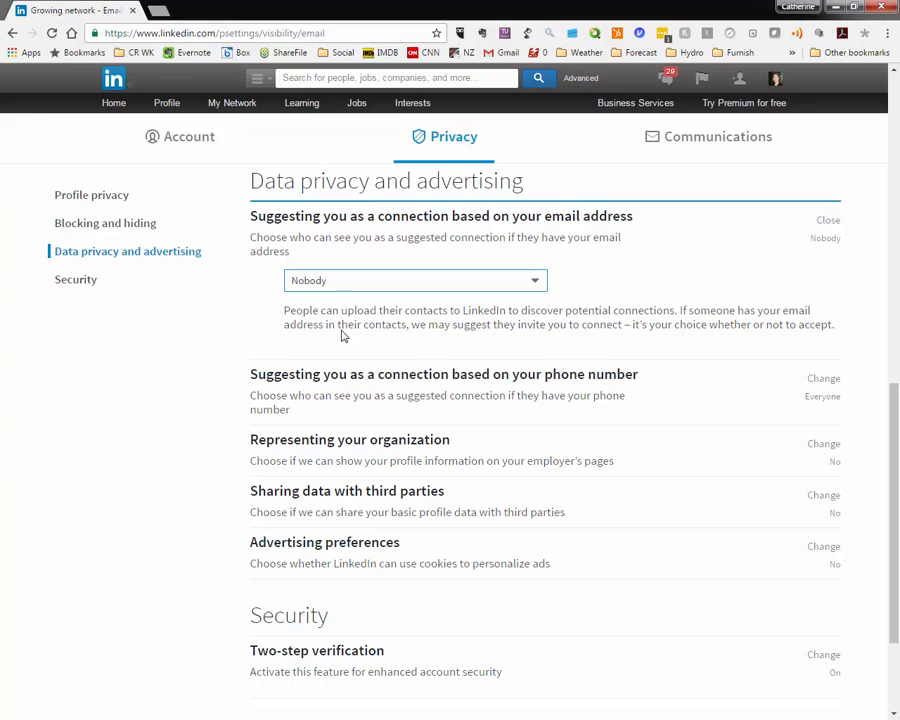
# Set who can see you as a suggested connection based on your phone number to Nobody.
pyautogui.click(330, 384)
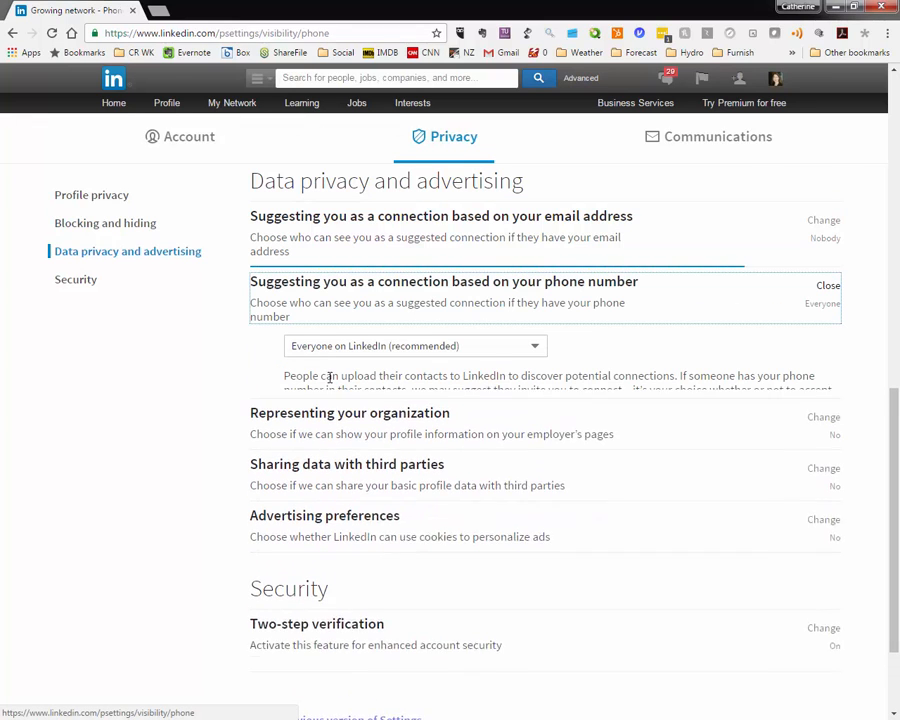
pyautogui.click(334, 345)
pyautogui.click(335, 393)
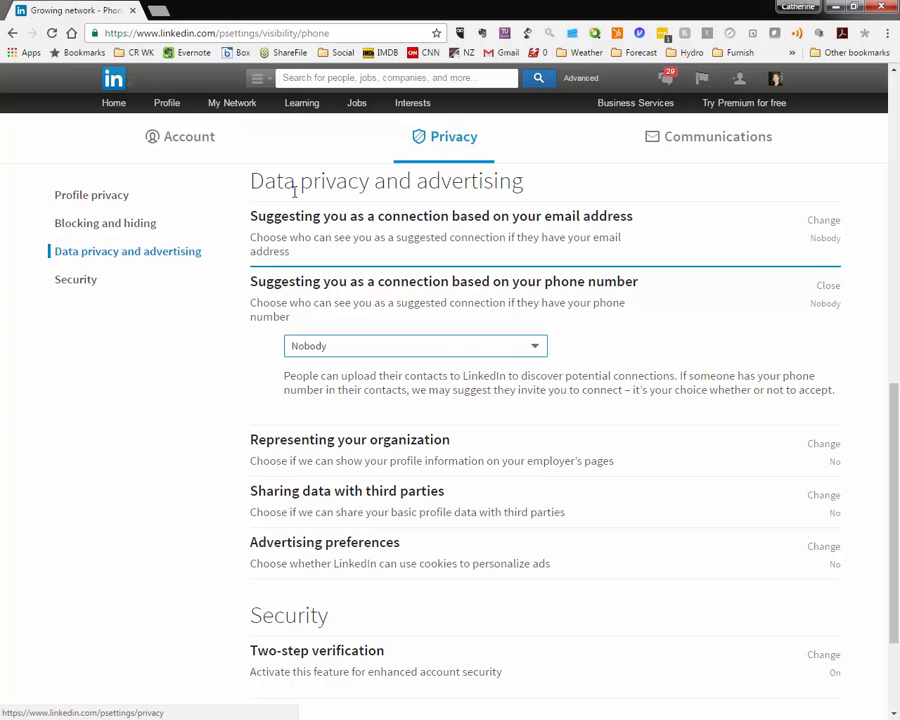
# Review the Sharing profile edits and How You Rank settings under profile privacy, and go to the Security section.
pyautogui.click(121, 197)
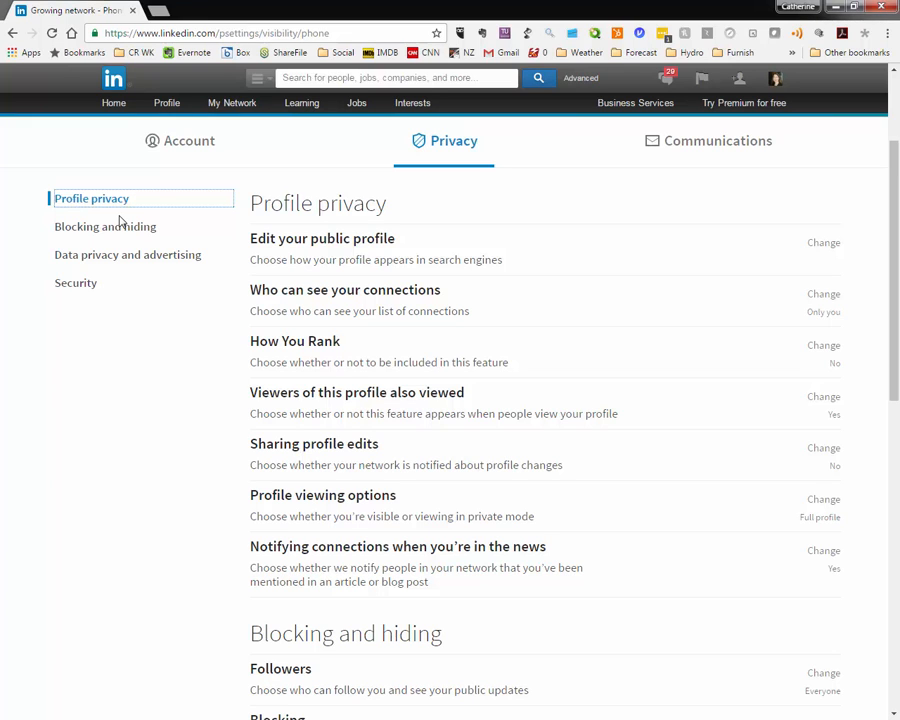
pyautogui.click(325, 448)
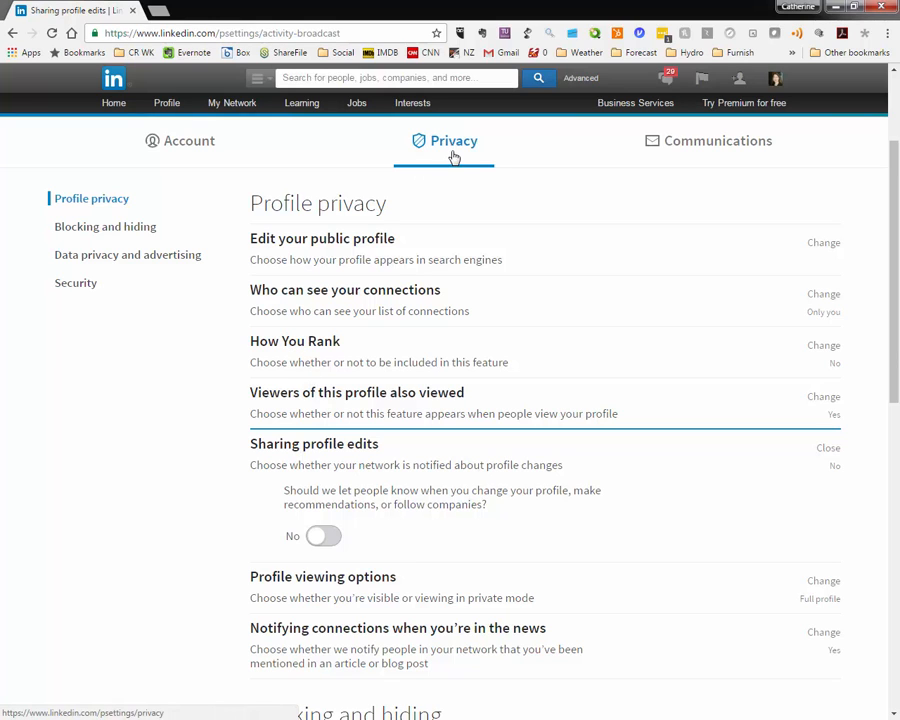
pyautogui.click(295, 347)
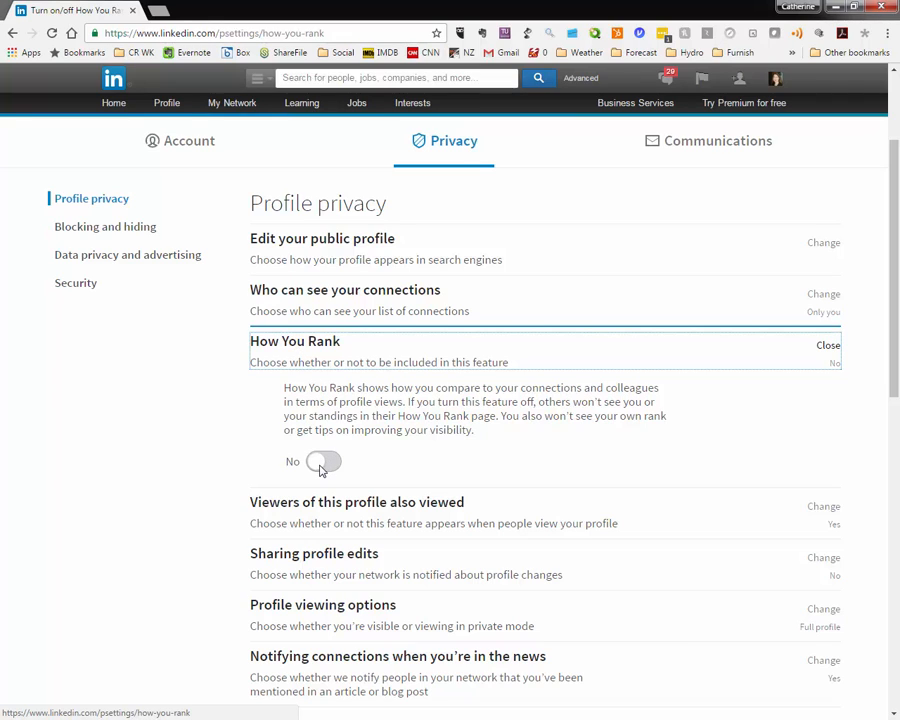
pyautogui.click(76, 284)
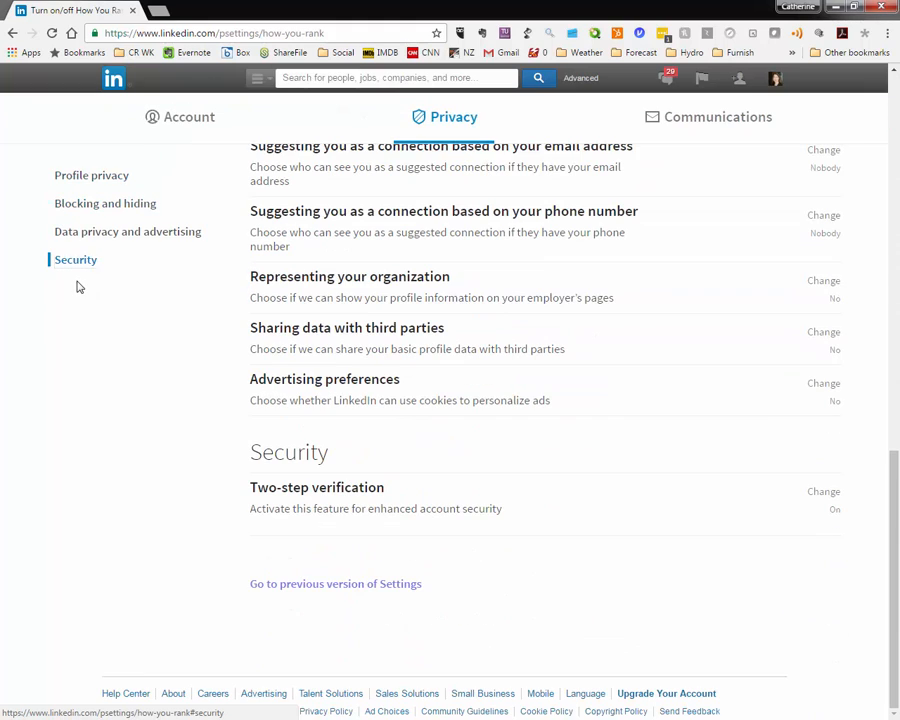